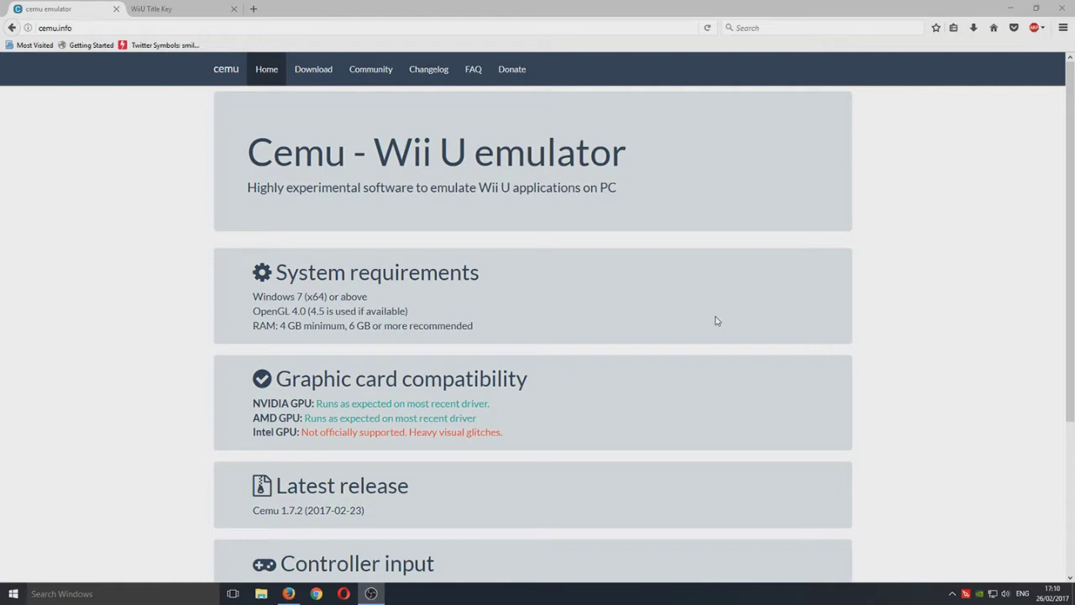
# Step: Scroll the cemu.info home page down to the 'Download latest version (v1.7.2, Win x64)' button
pyautogui.scroll(-3, 214, 380)
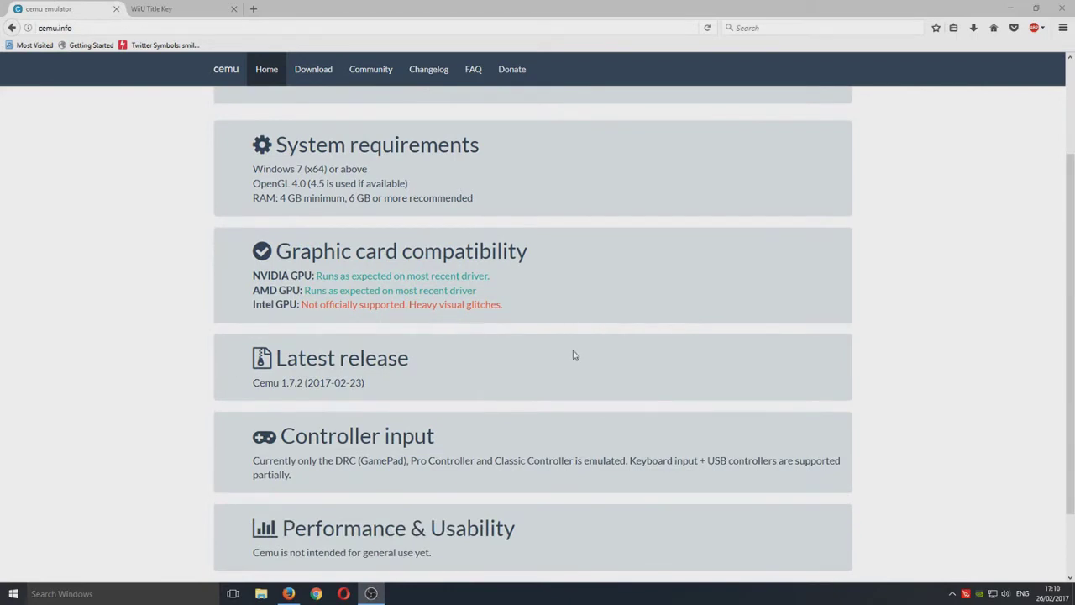
pyautogui.scroll(-2, 574, 356)
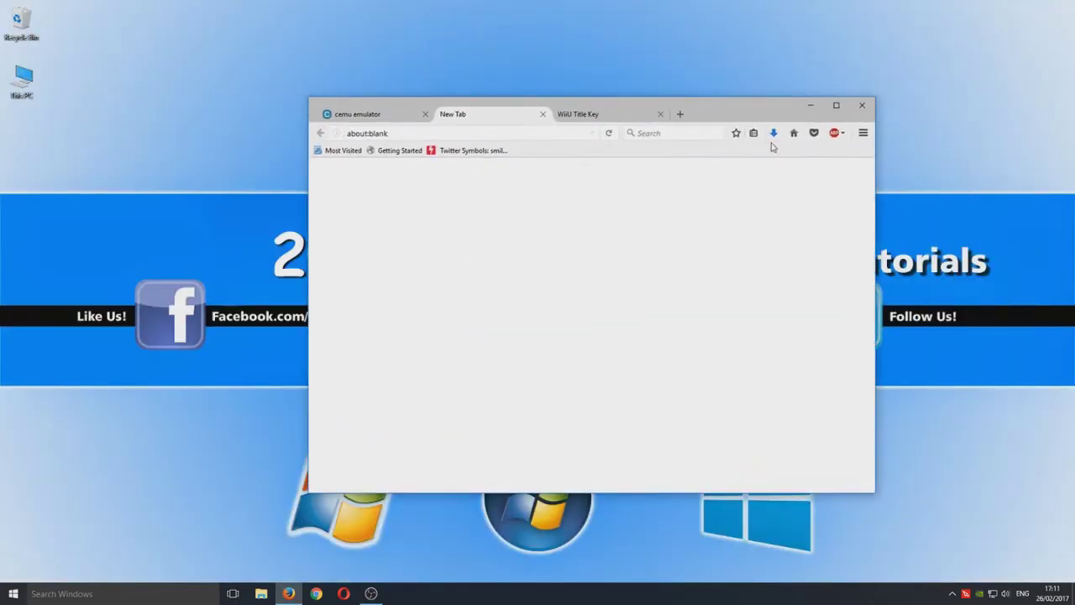
# Step: Drag cemu_1.7.2.zip from Firefox's Downloads panel onto the desktop, then minimize Firefox
pyautogui.click(774, 132)
pyautogui.moveTo(622, 168); pyautogui.dragTo(141, 149)
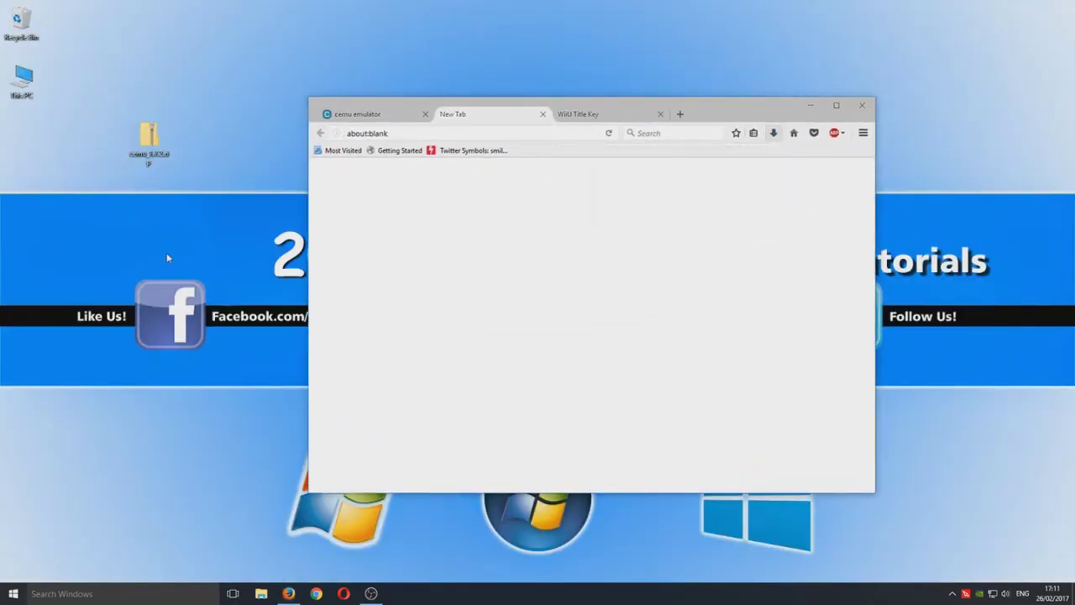
pyautogui.click(810, 105)
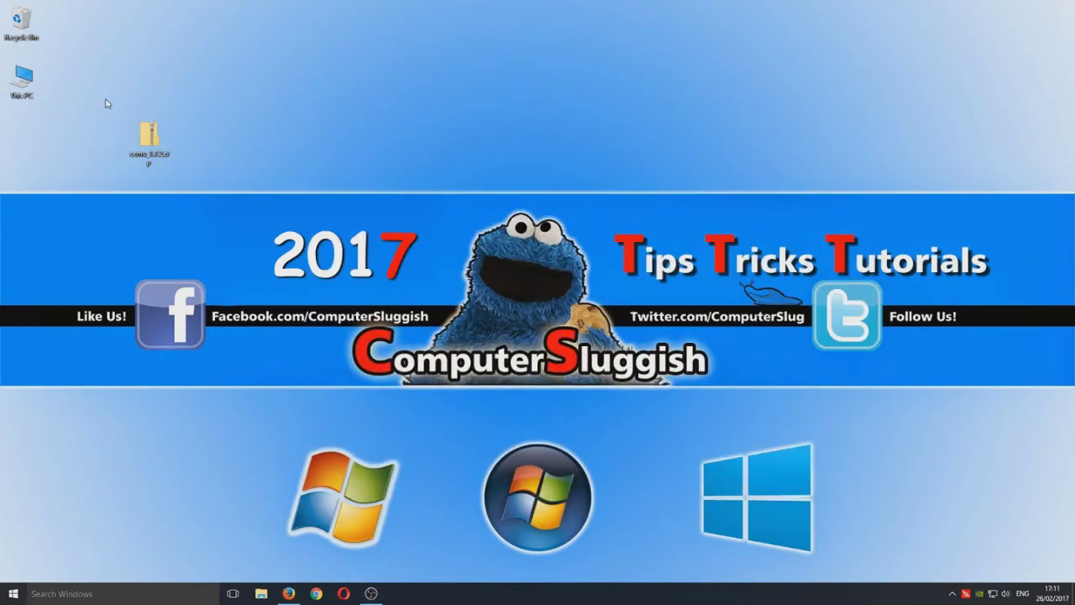
# Step: Extract the zip to 'cemu_1.7.2\', open that folder and select Cemu.exe
pyautogui.rightClick(158, 149)
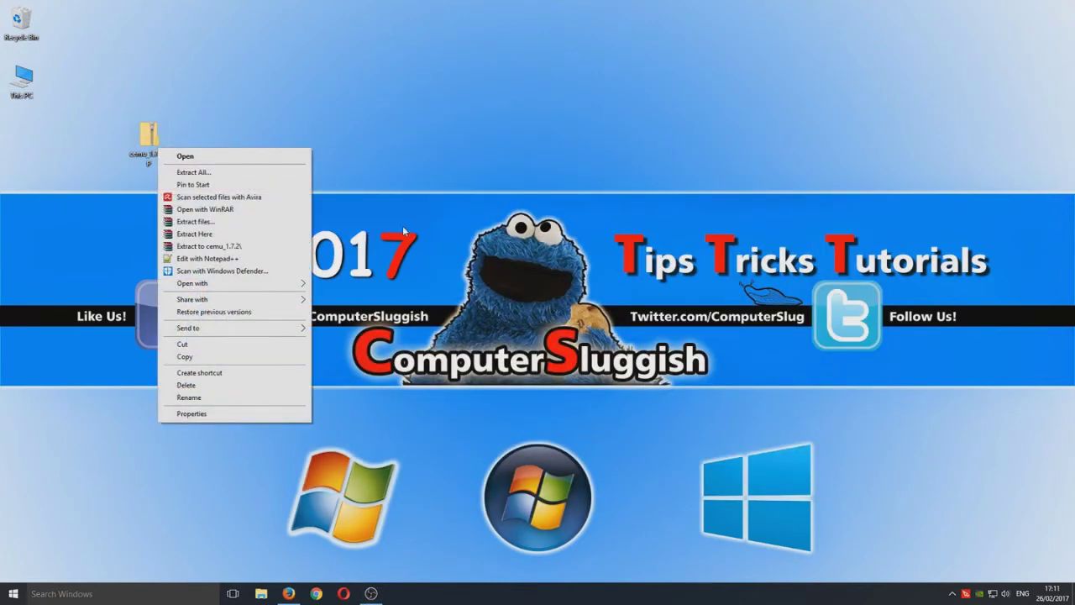
pyautogui.click(303, 247)
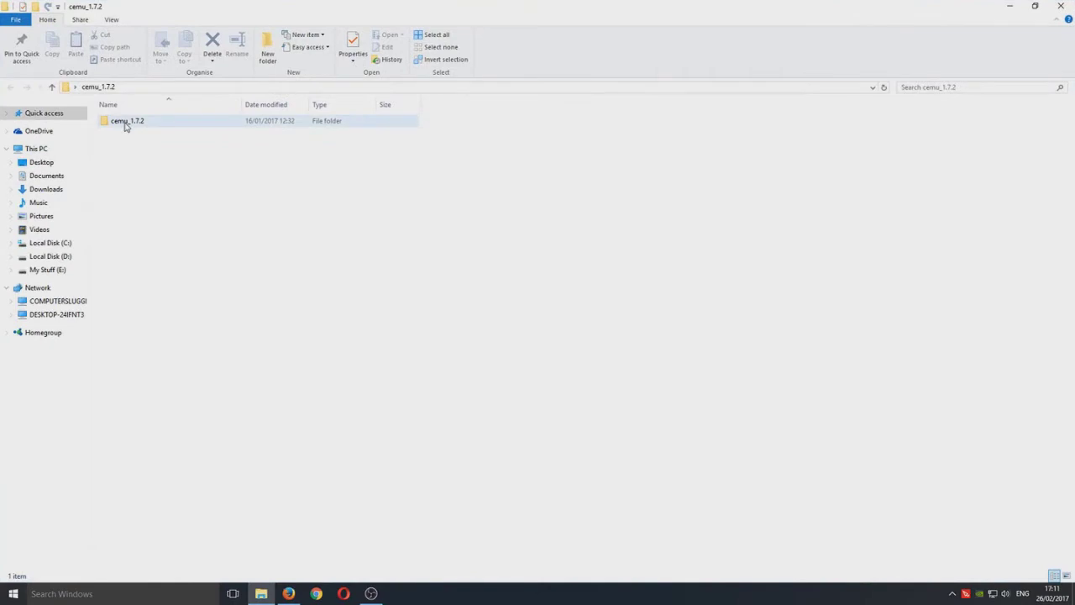
pyautogui.doubleClick(125, 122)
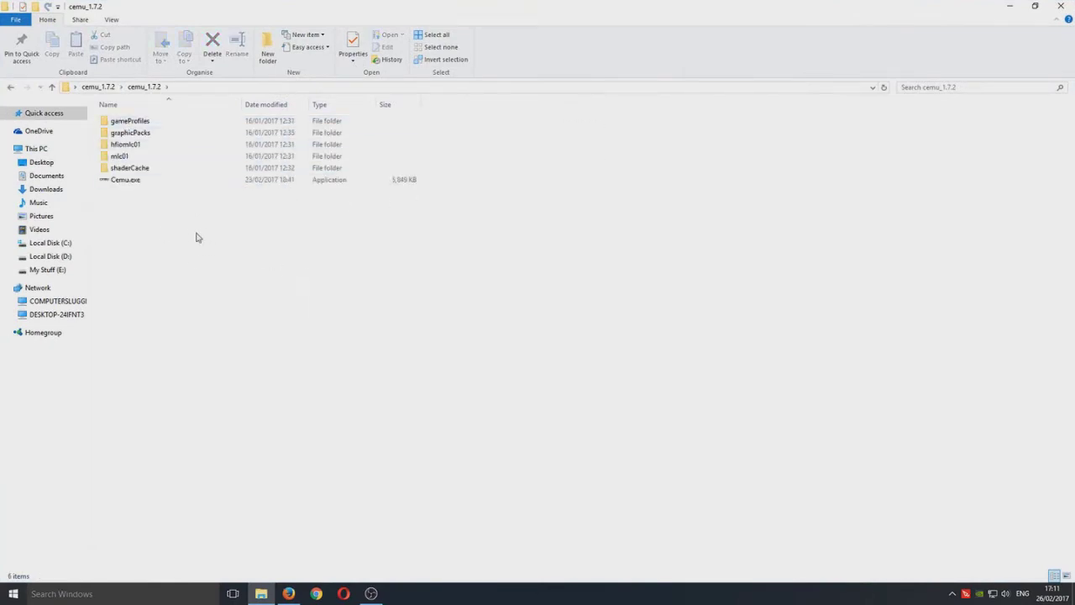
pyautogui.click(140, 182)
# Step: Launch Cemu.exe, reposition its window, look through its menus, then close it
pyautogui.doubleClick(137, 188)
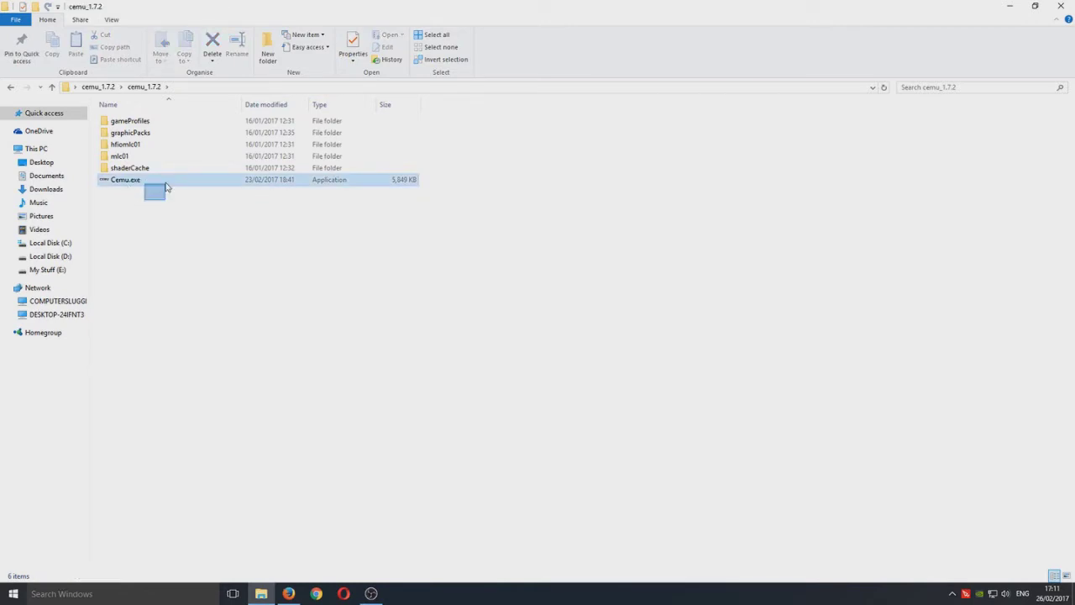
pyautogui.doubleClick(137, 181)
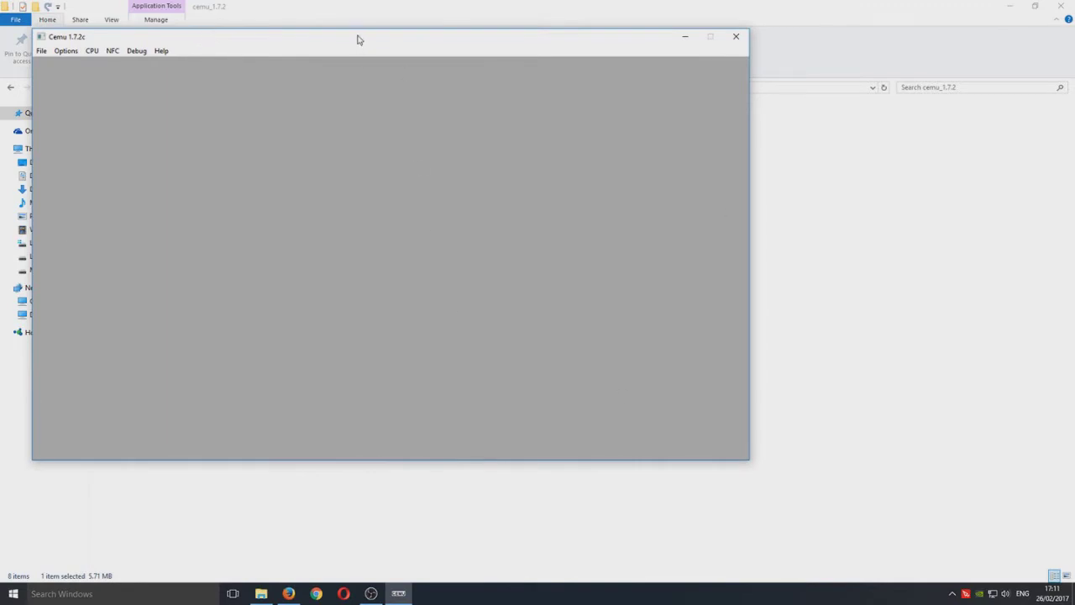
pyautogui.moveTo(357, 35); pyautogui.dragTo(492, 71)
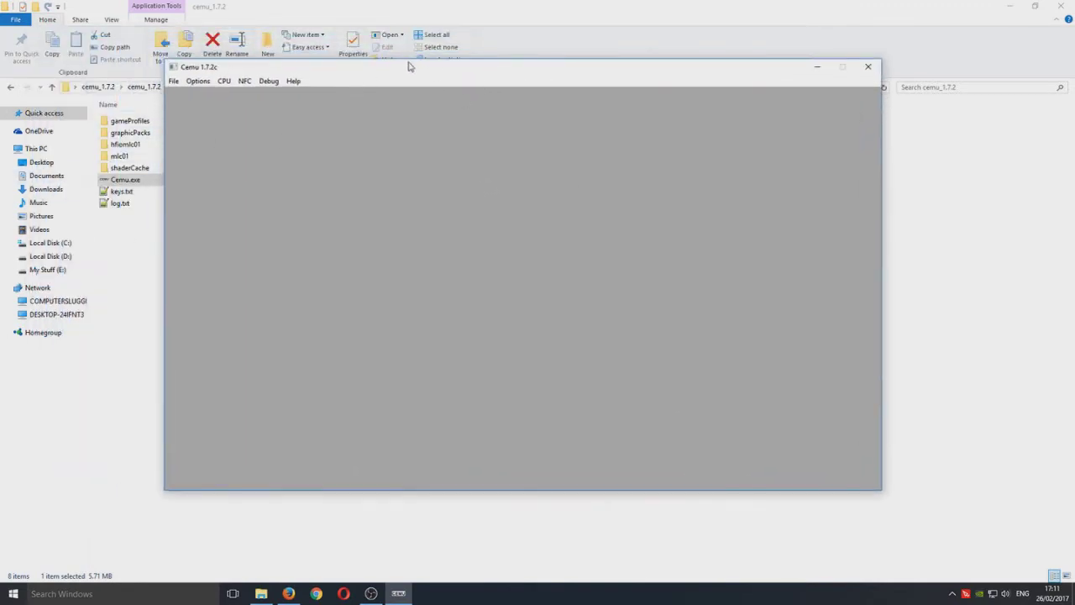
pyautogui.moveTo(409, 67); pyautogui.dragTo(482, 86)
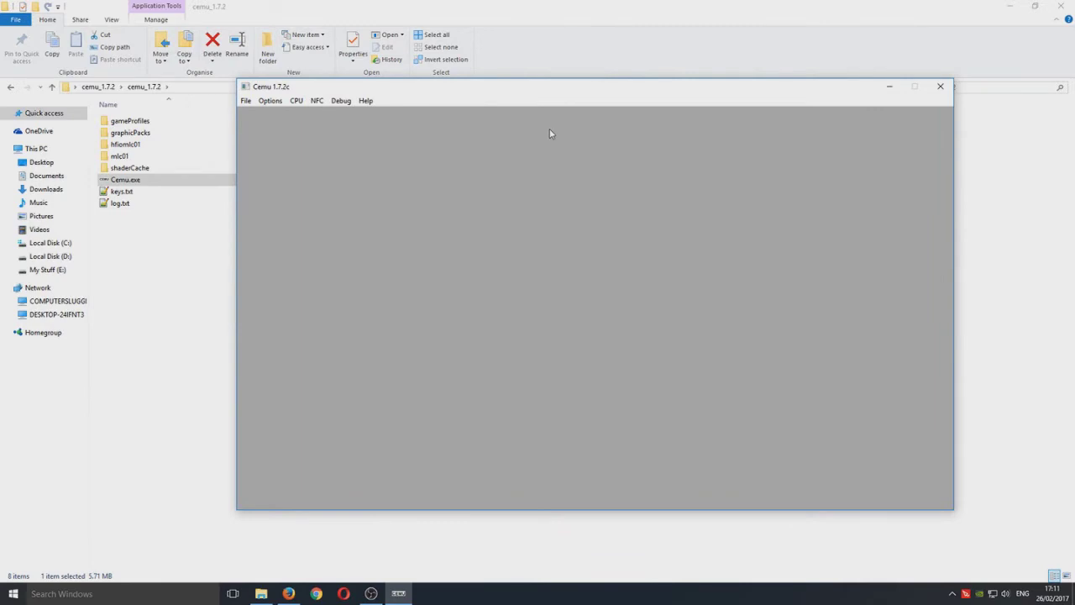
pyautogui.click(245, 102)
pyautogui.moveTo(268, 105)
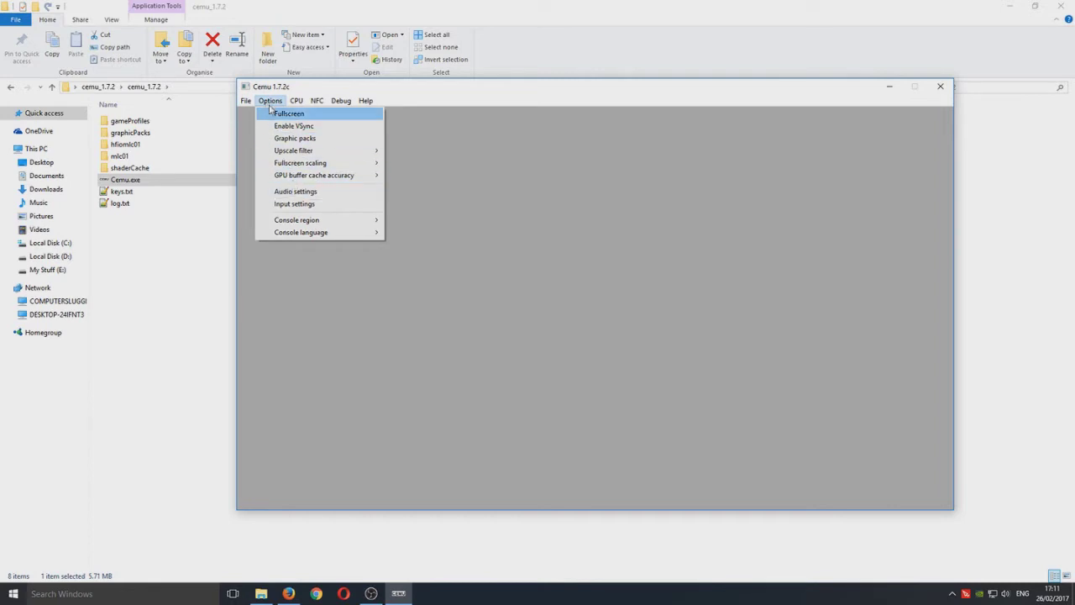
pyautogui.click(765, 96)
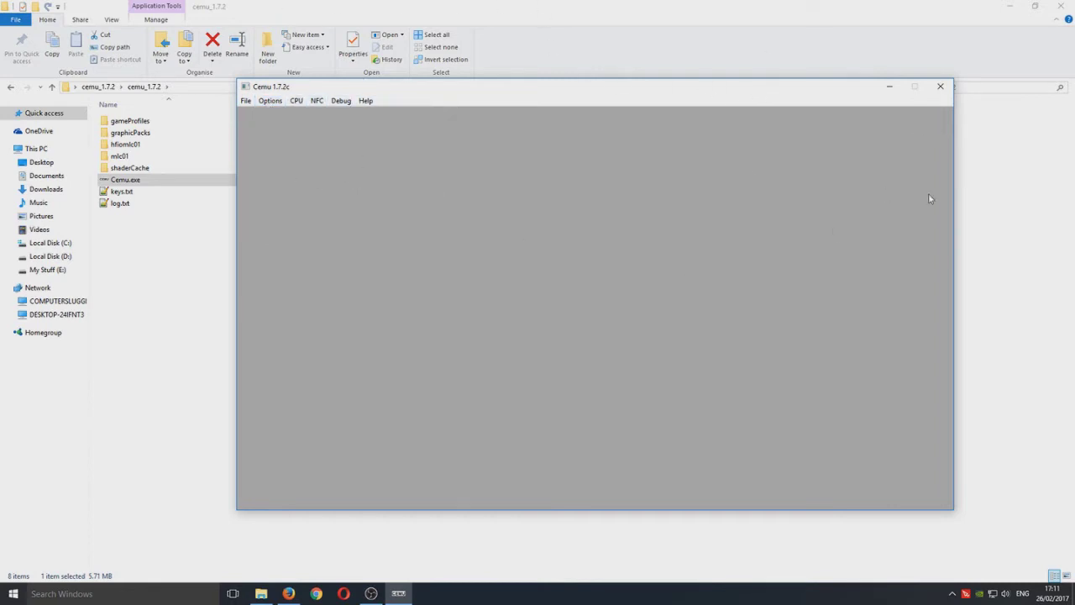
pyautogui.click(940, 88)
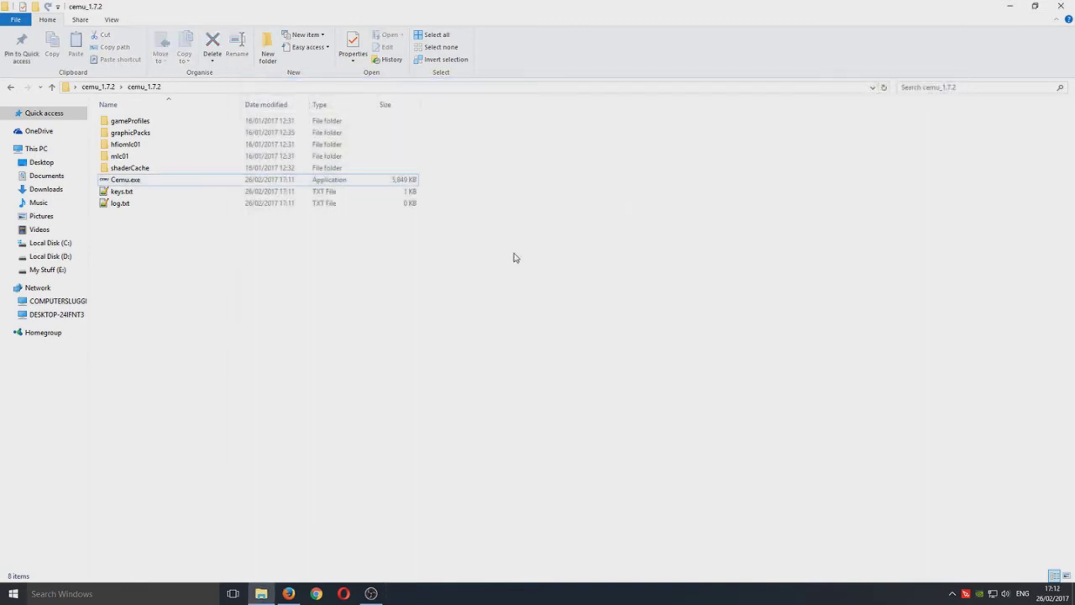
# Step: Open keys.txt in Notepad with Edit, then bring Firefox back in front
pyautogui.rightClick(132, 194)
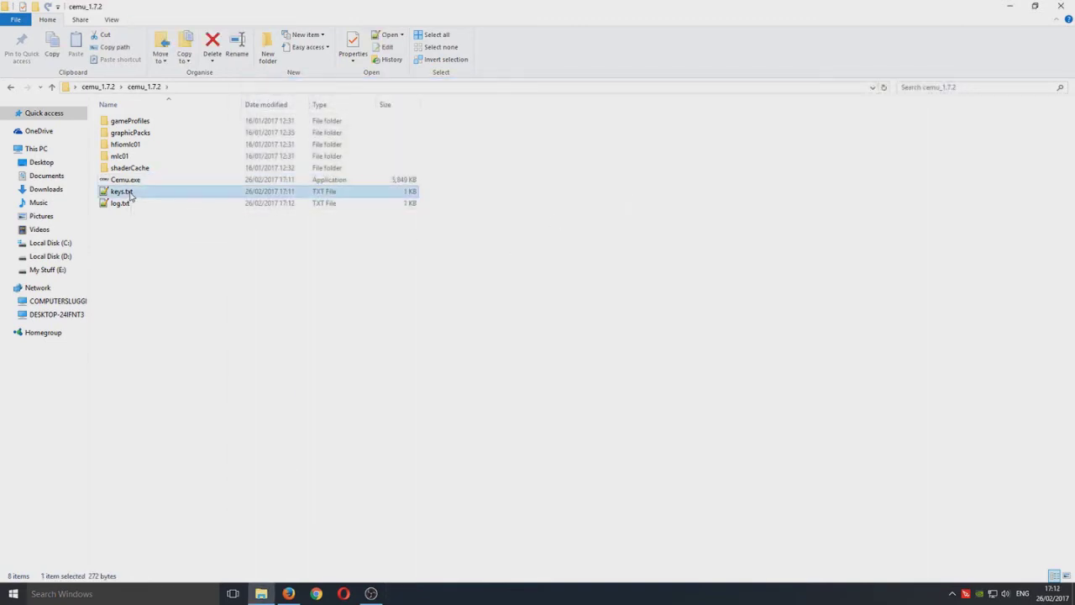
pyautogui.click(154, 213)
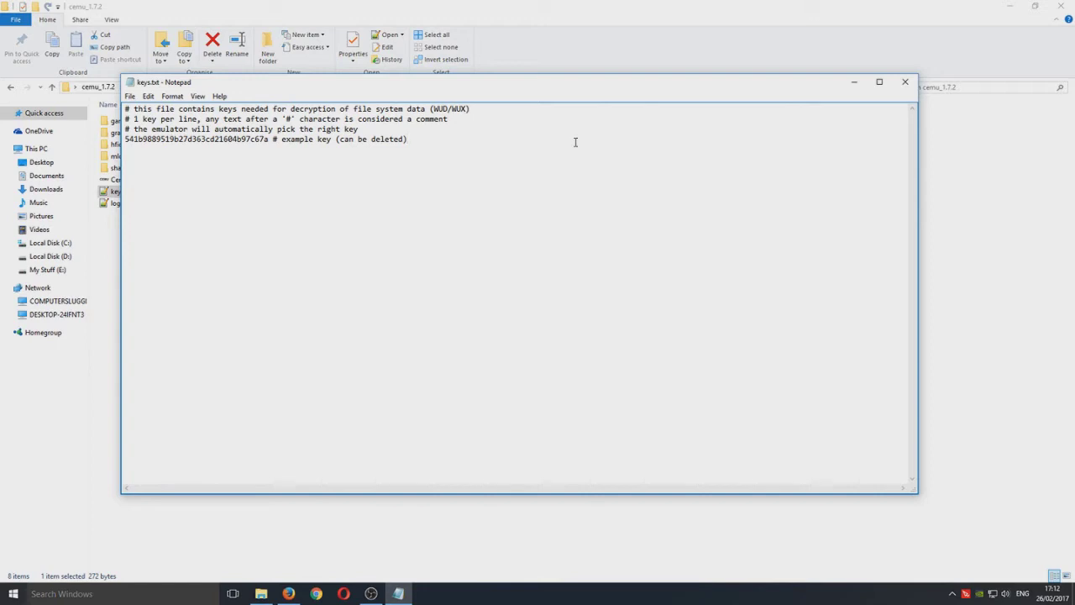
pyautogui.click(288, 593)
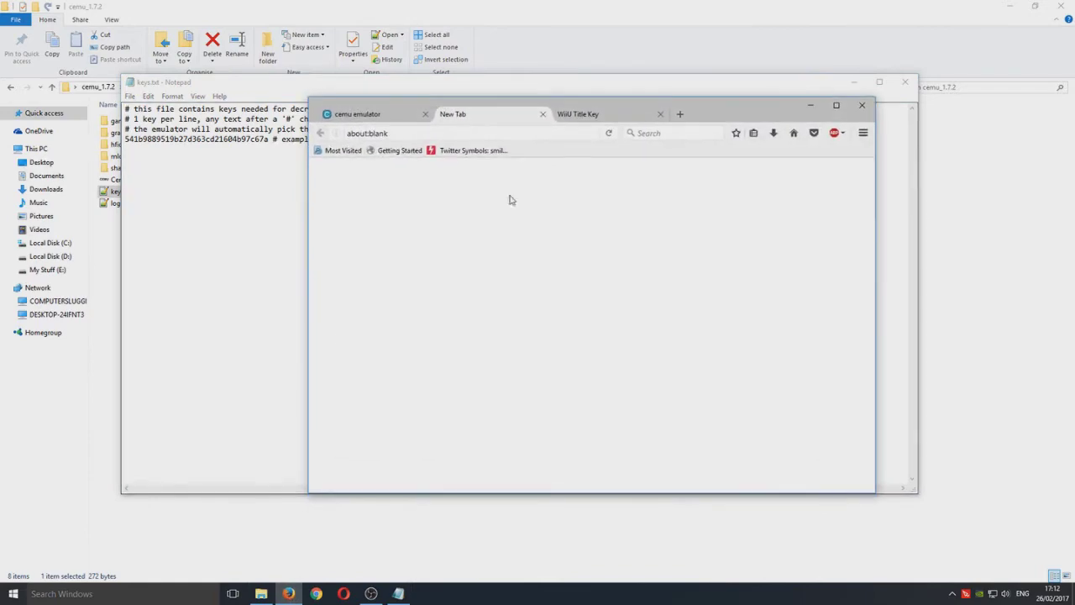
# Step: Maximize Firefox, switch to the Title Key database tab and select the MARIO KART 8 EUR key
pyautogui.click(835, 105)
pyautogui.middleClick(161, 9)
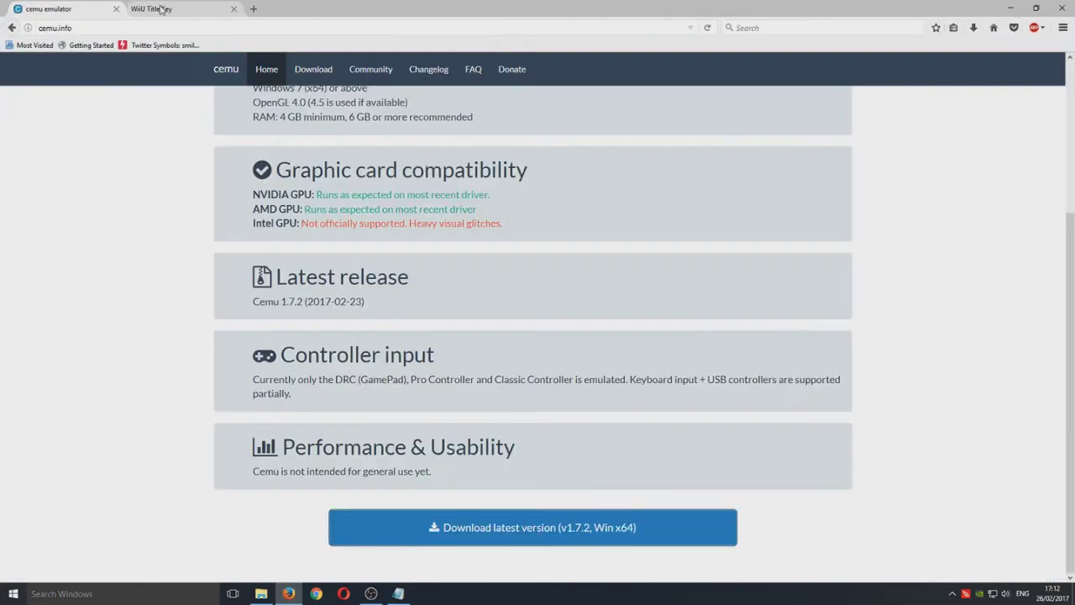
pyautogui.click(161, 9)
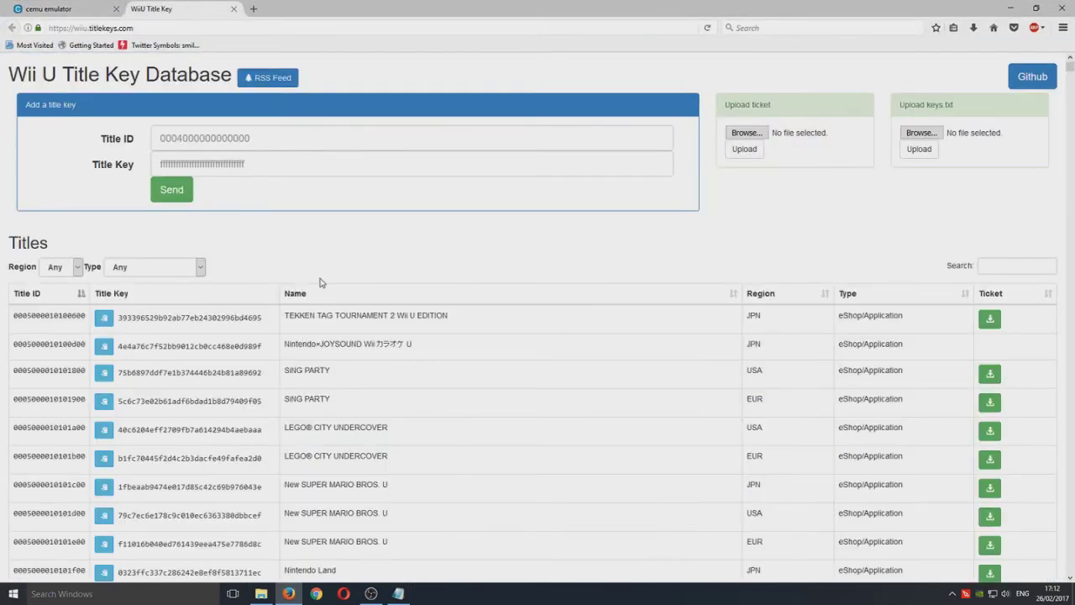
pyautogui.scroll(-5, 426, 423)
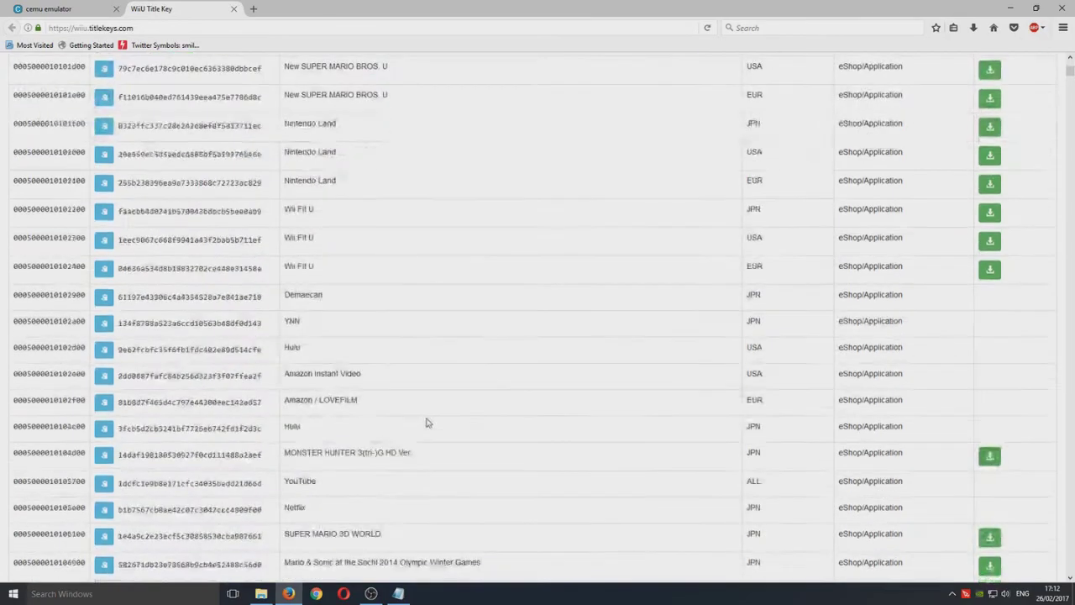
pyautogui.scroll(-20, 427, 422)
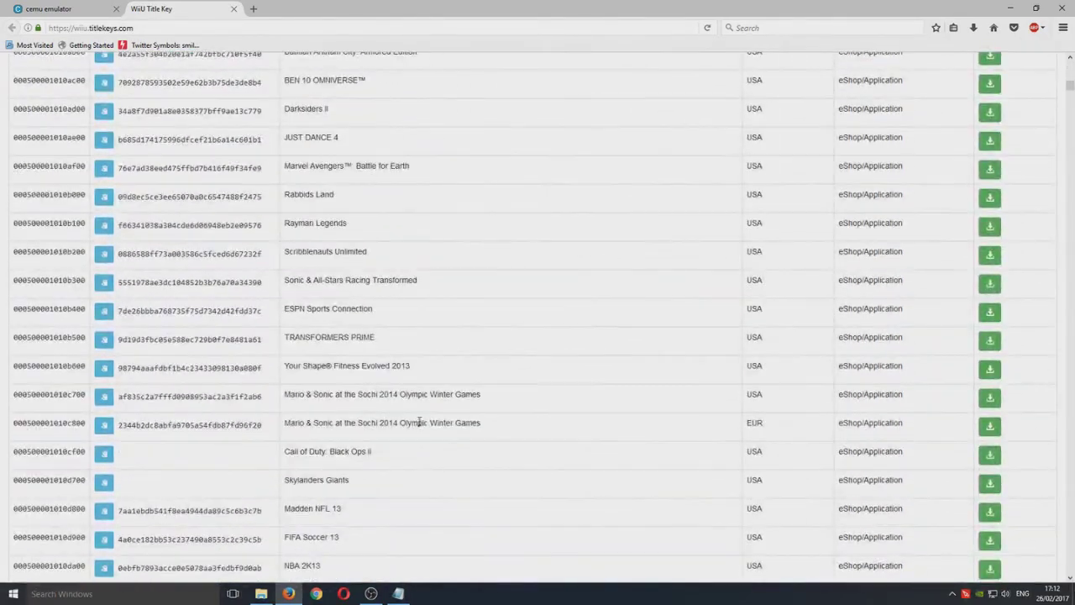
pyautogui.scroll(-15, 419, 422)
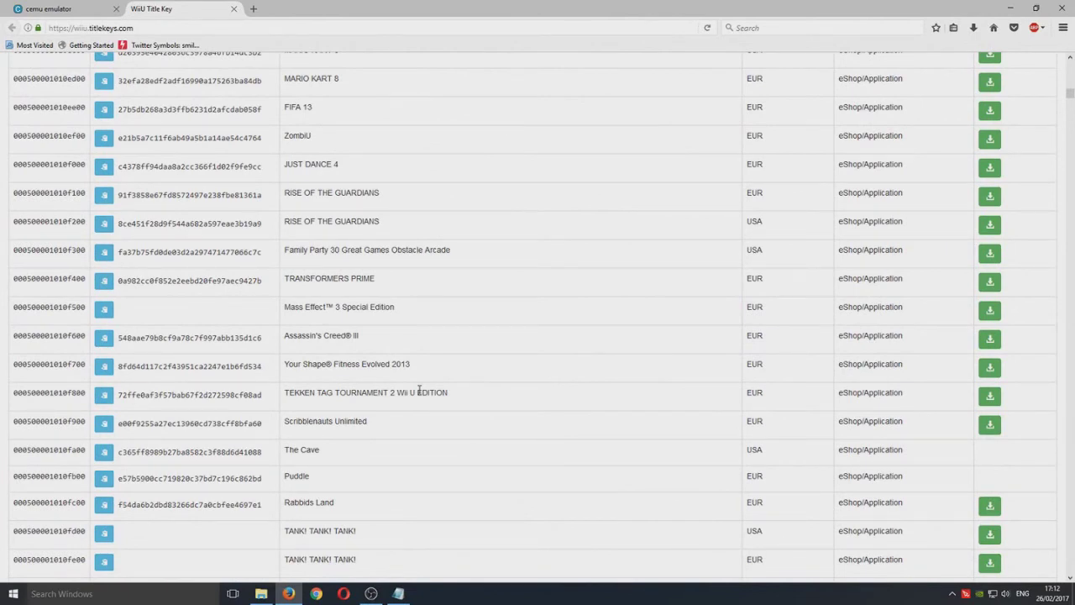
pyautogui.scroll(6, 419, 391)
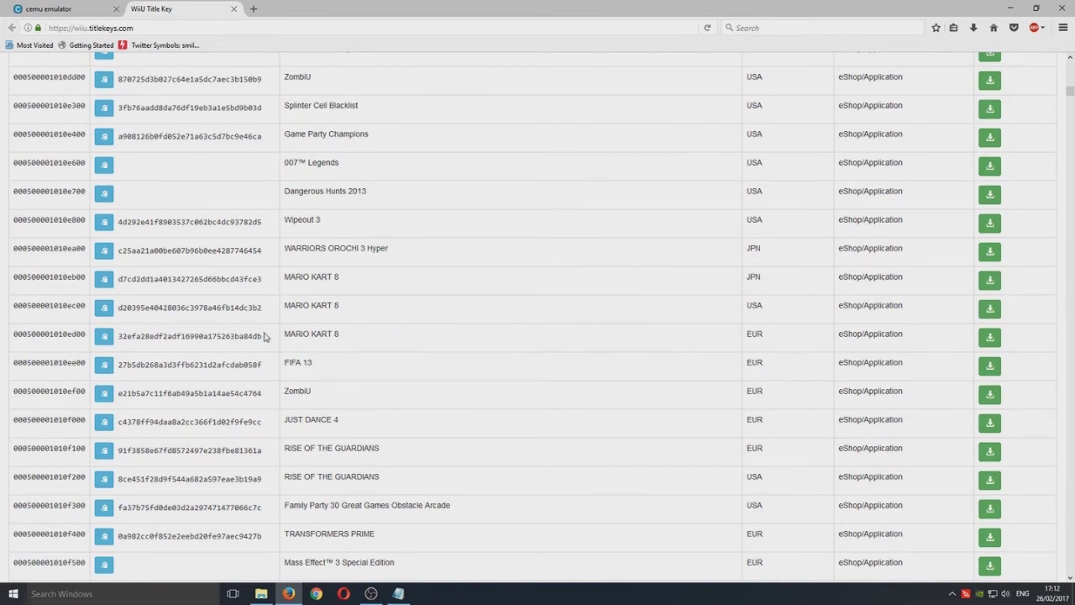
pyautogui.doubleClick(236, 335)
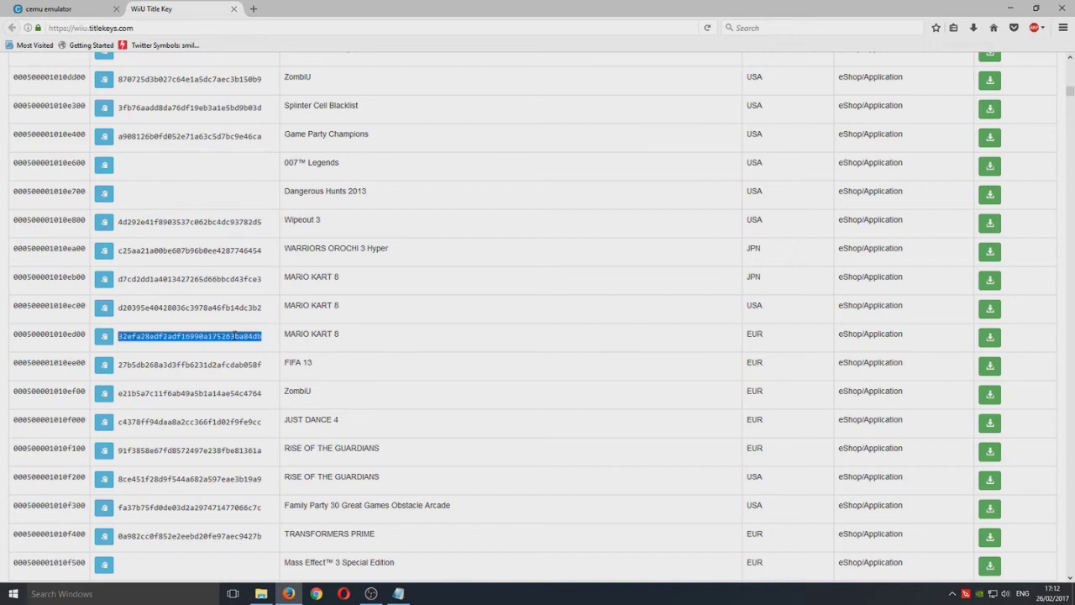
# Step: Copy the Mario Kart 8 key and paste it into keys.txt with the comment '# Mario Kart 8'
pyautogui.rightClick(234, 335)
pyautogui.click(254, 342)
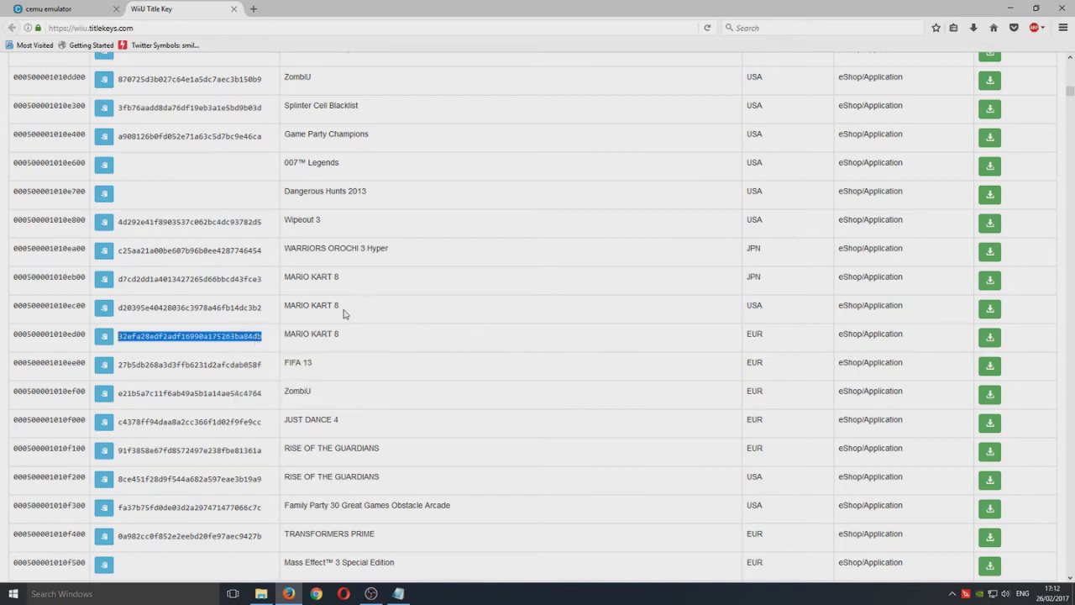
pyautogui.click(402, 594)
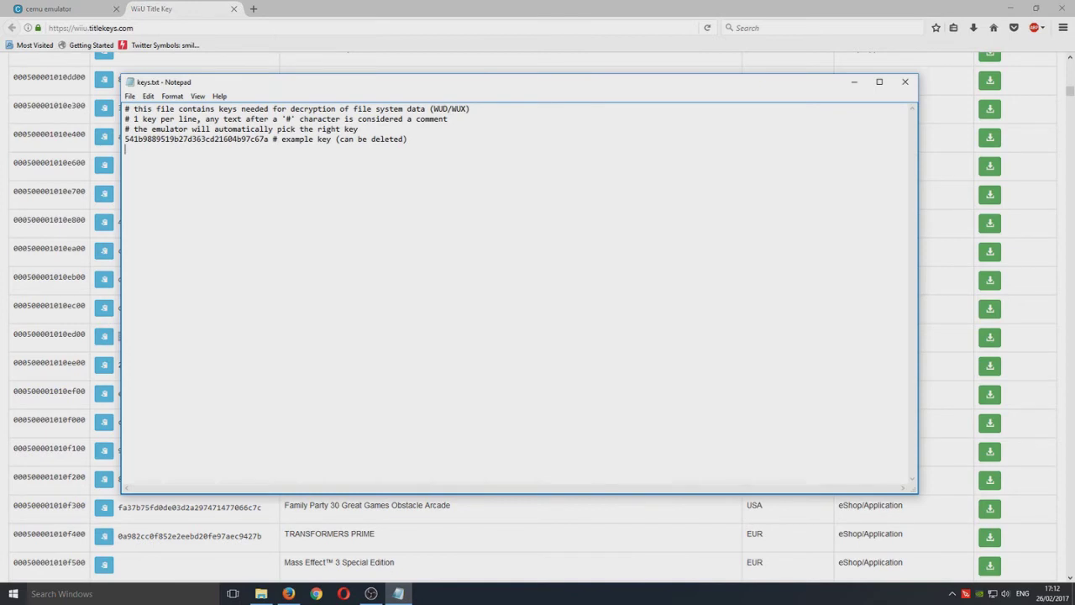
pyautogui.hotkey('ctrl', 'v')
pyautogui.moveTo(368, 85); pyautogui.dragTo(673, 165)
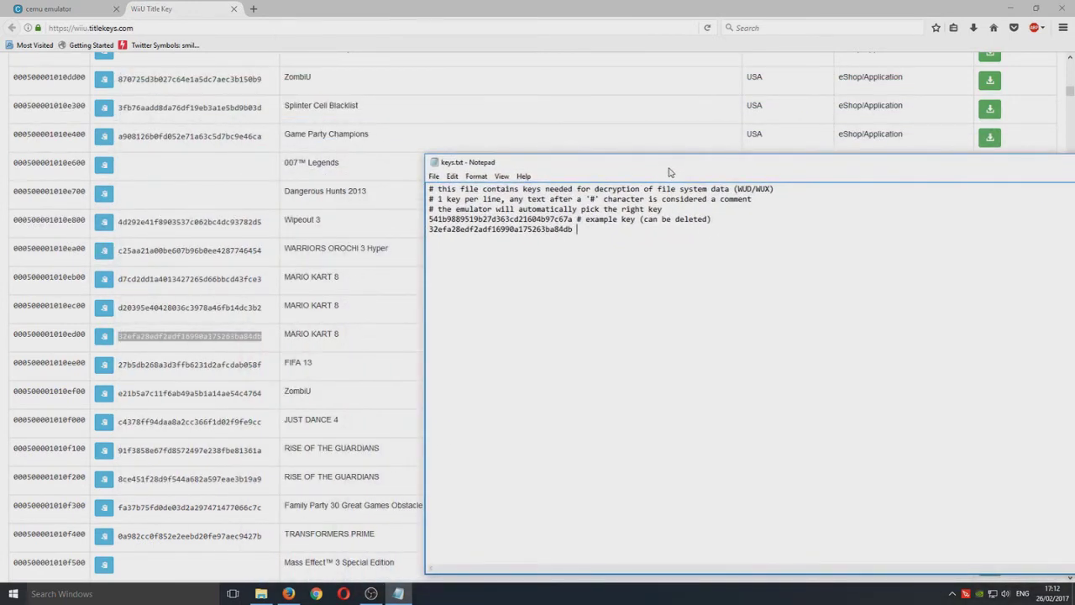
pyautogui.write('# Mario Kart 8')
# Step: Save keys.txt through File > Save and close Notepad
pyautogui.moveTo(595, 168); pyautogui.dragTo(543, 147)
pyautogui.click(383, 155)
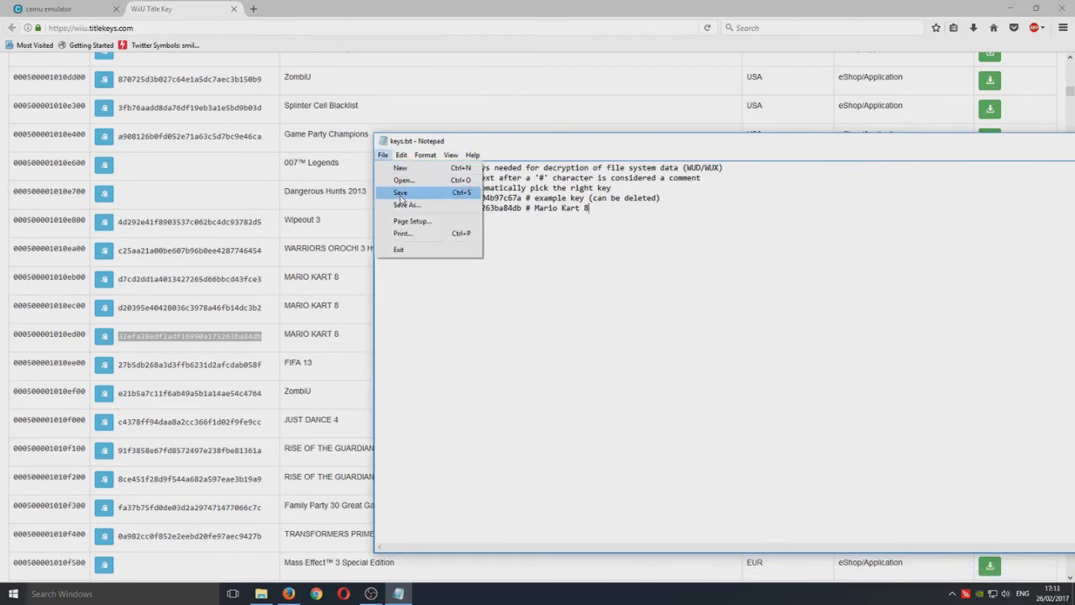
pyautogui.click(400, 192)
pyautogui.moveTo(704, 143); pyautogui.dragTo(459, 132)
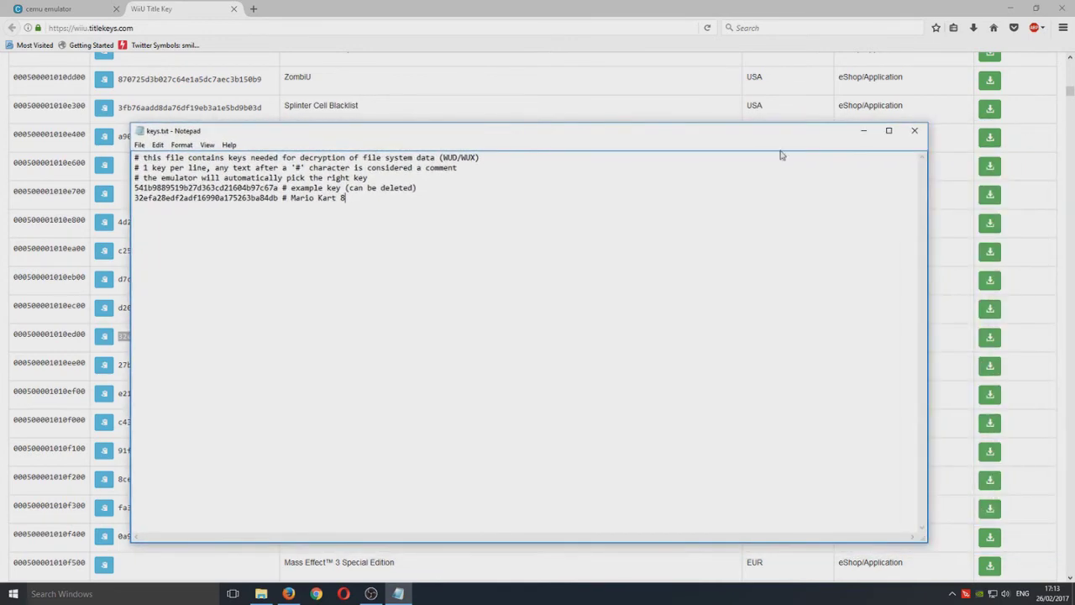
pyautogui.click(915, 130)
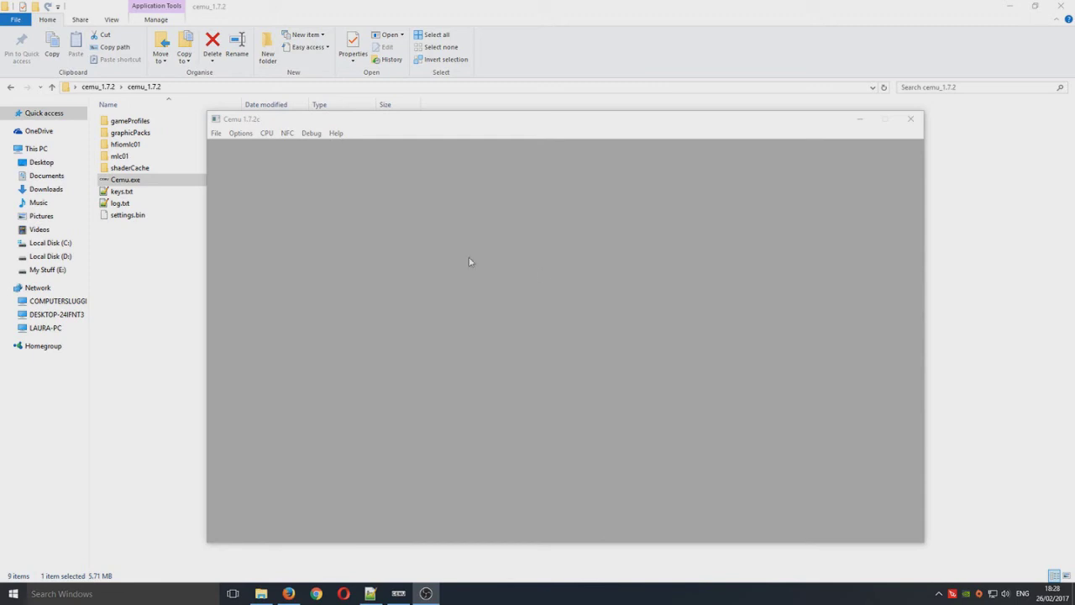
# Step: Load Mario Kart 8.wud in Cemu through File > Load
pyautogui.click(216, 133)
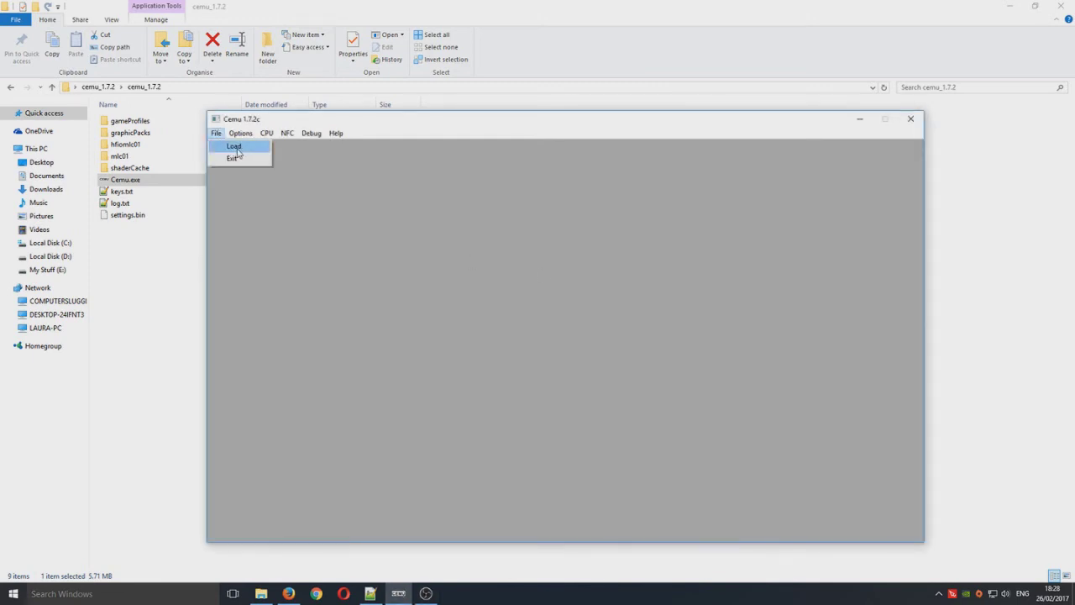
pyautogui.click(236, 149)
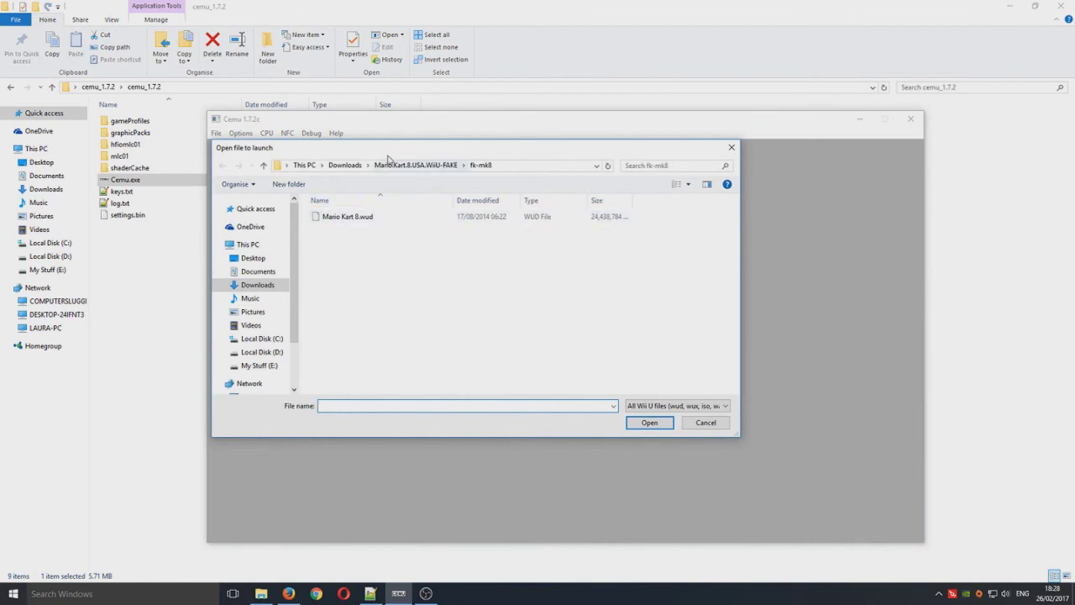
pyautogui.moveTo(387, 152); pyautogui.dragTo(420, 162)
pyautogui.doubleClick(408, 227)
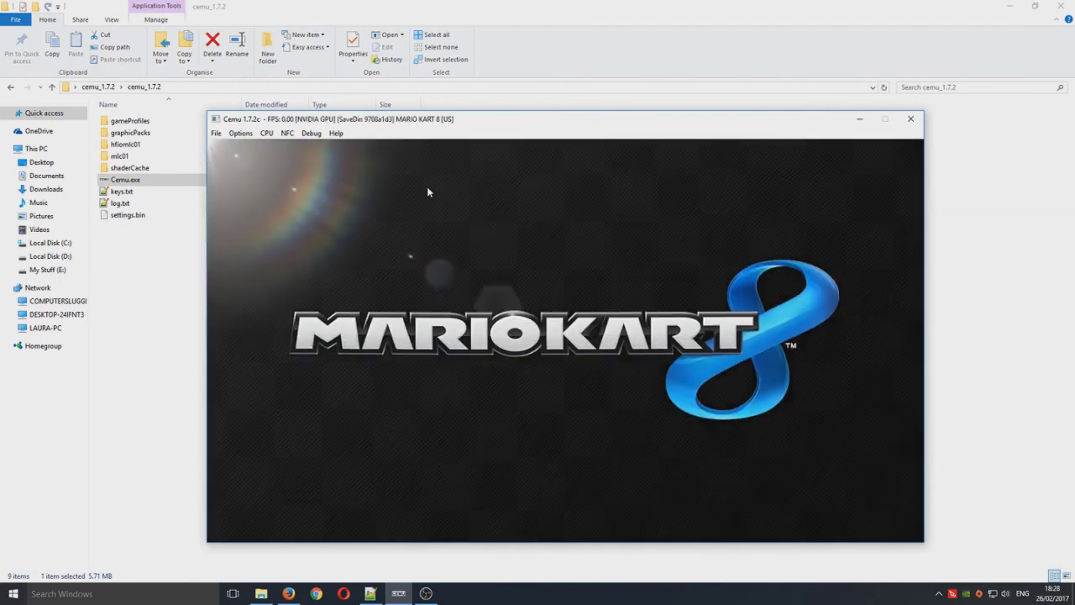
# Step: Lower the system volume while Mario Kart 8 boots to its title screen
pyautogui.press('XF86AudioLowerVolume')
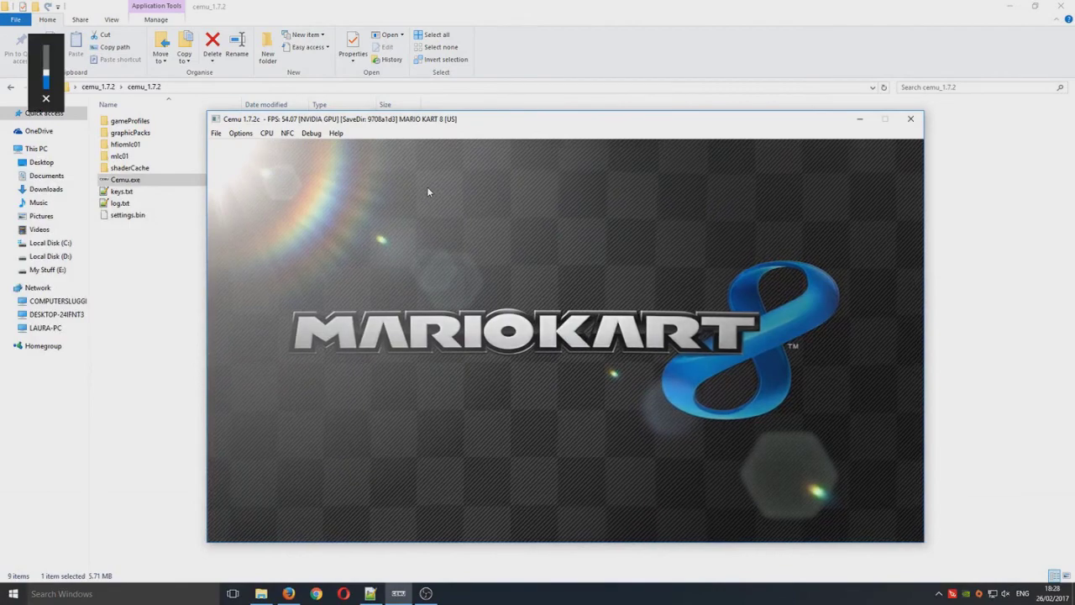